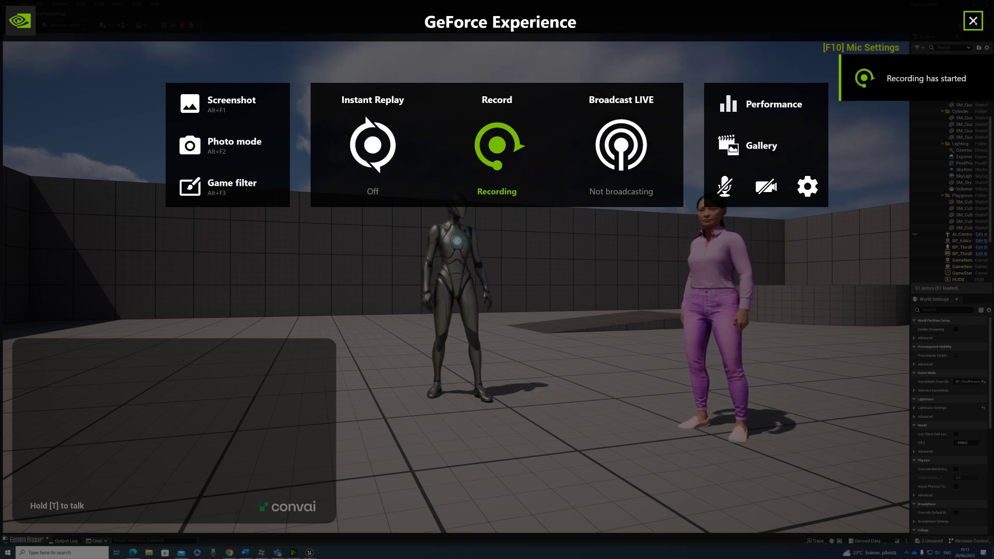
Dismiss the GeForce Experience overlay with Alt+Z to return to the Convai demo scene
key(alt+z)
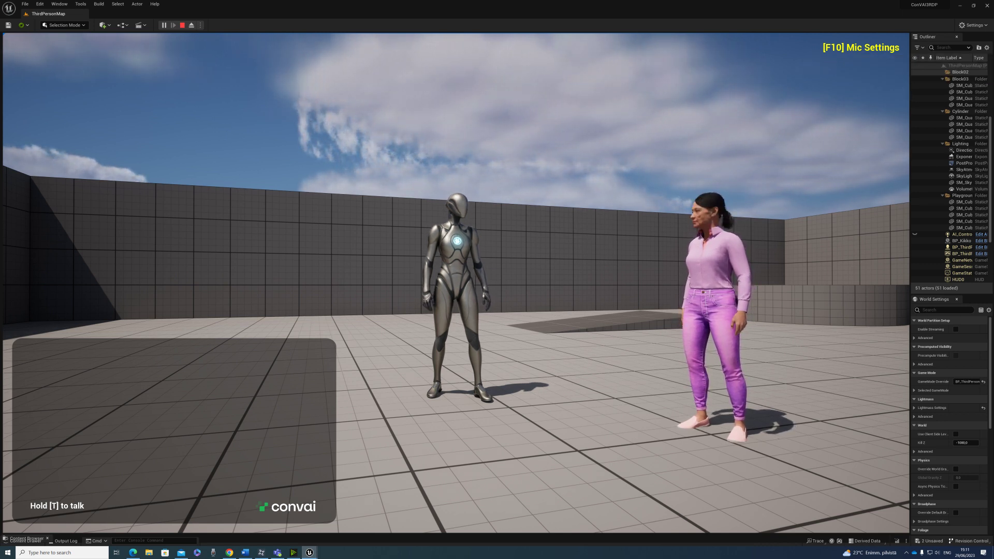
Using push-to-talk T, say 'Hi, I am … please introduce yourself' to the Convai character
key(t)
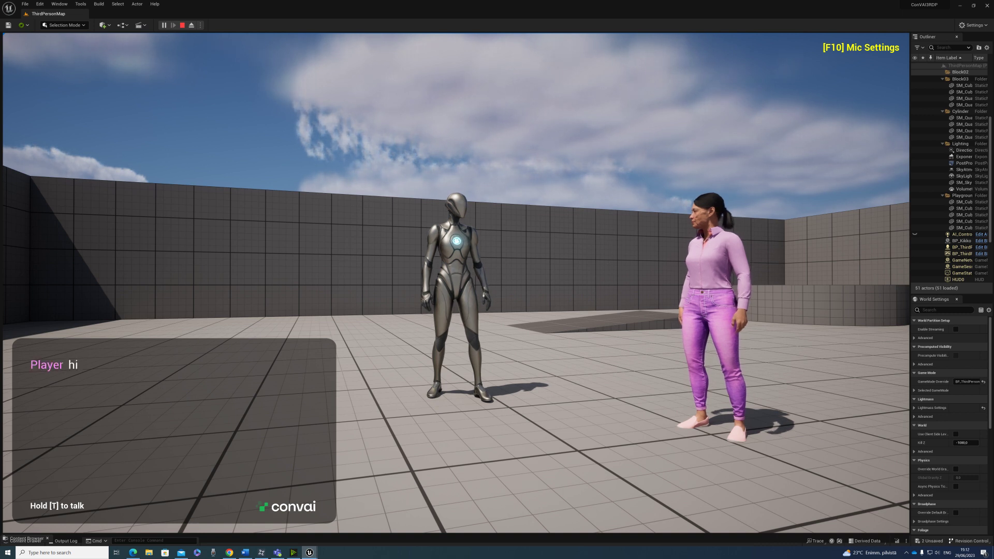
key(t)
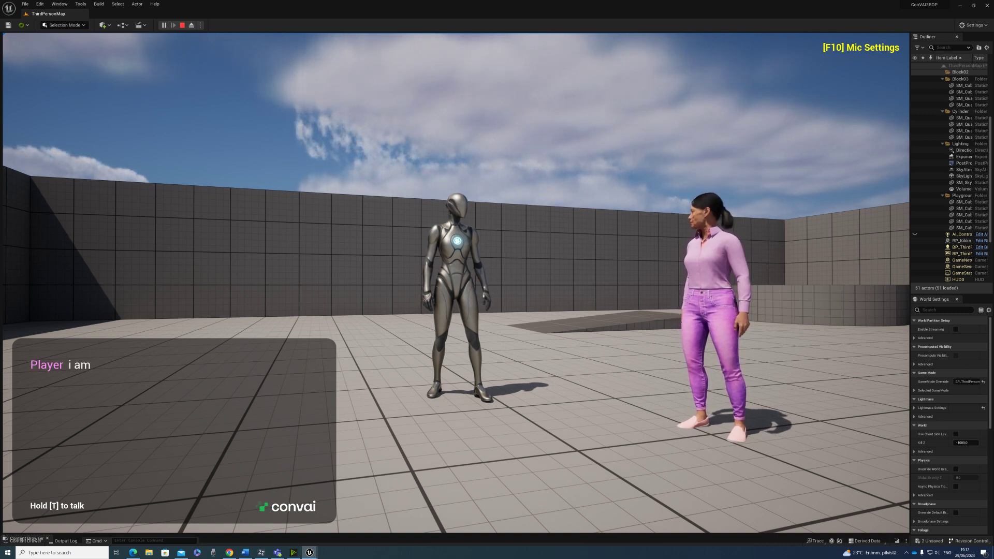
key(t)
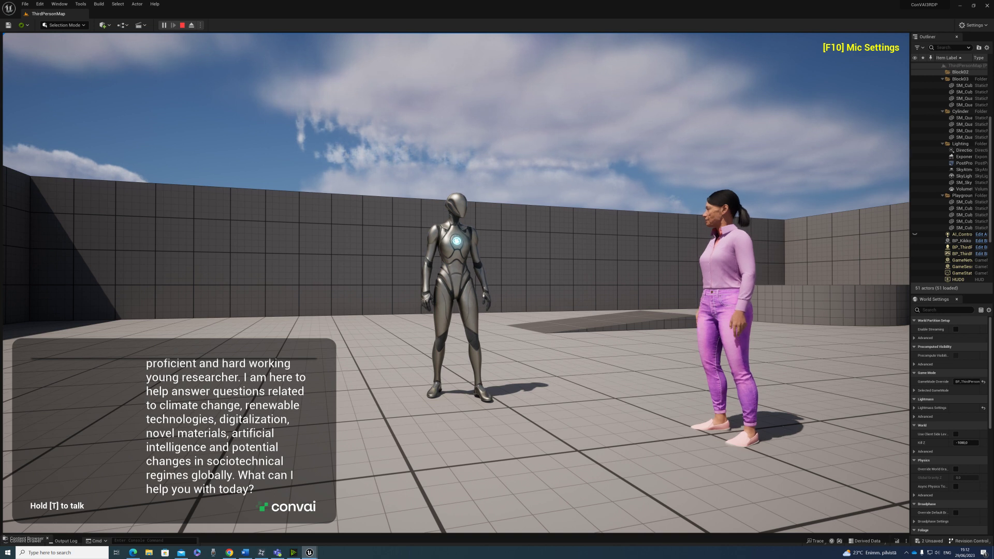
Voice a follow-up question with T and hear her answer about reliable crowdsourced observations
key(t)
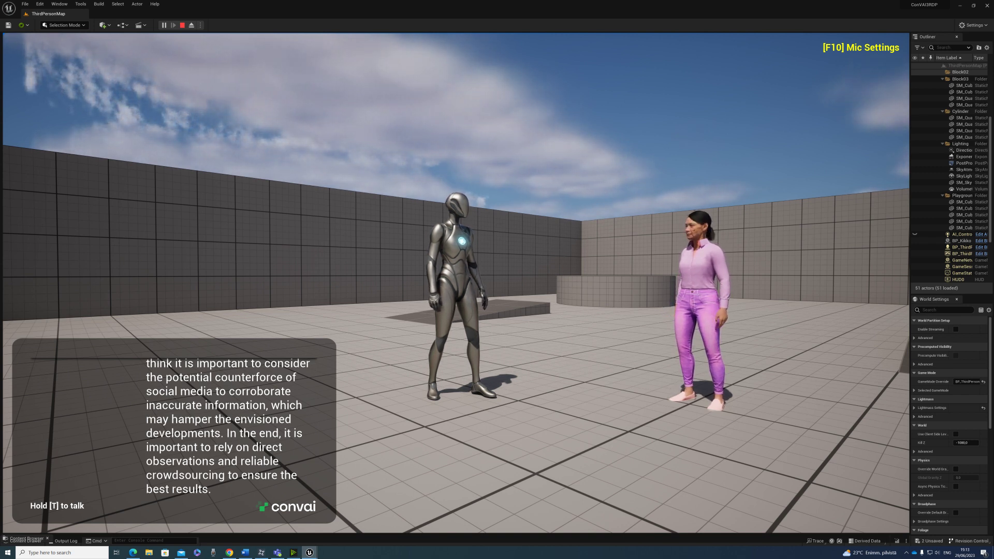
Ask by voice, 'What did you think, or find the most important message it contained?'
key(t)
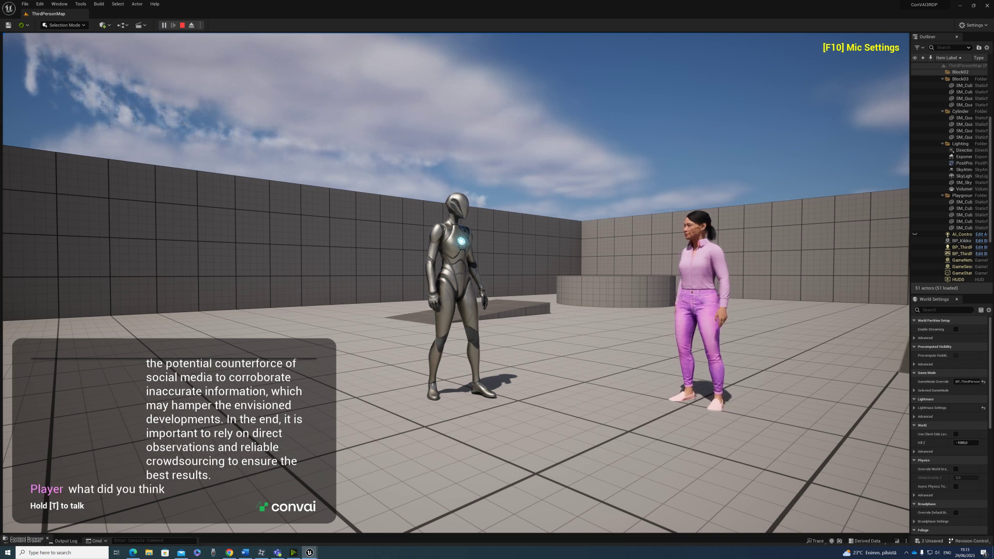
key(t)
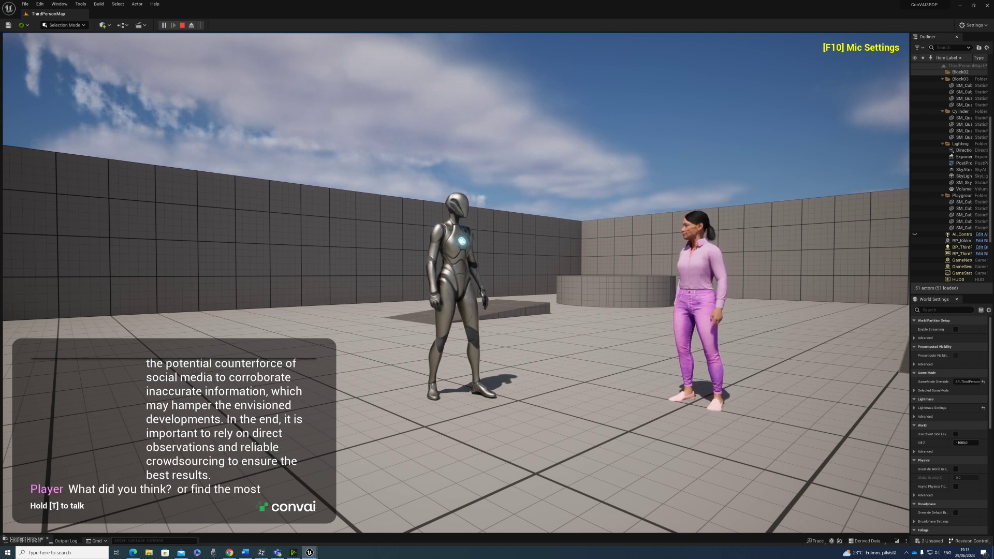
key(t)
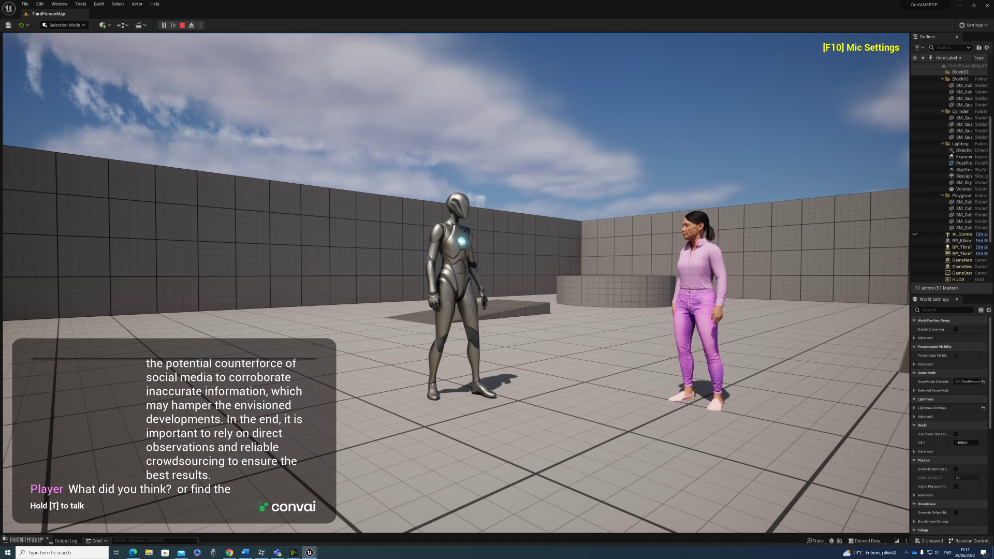
key(t)
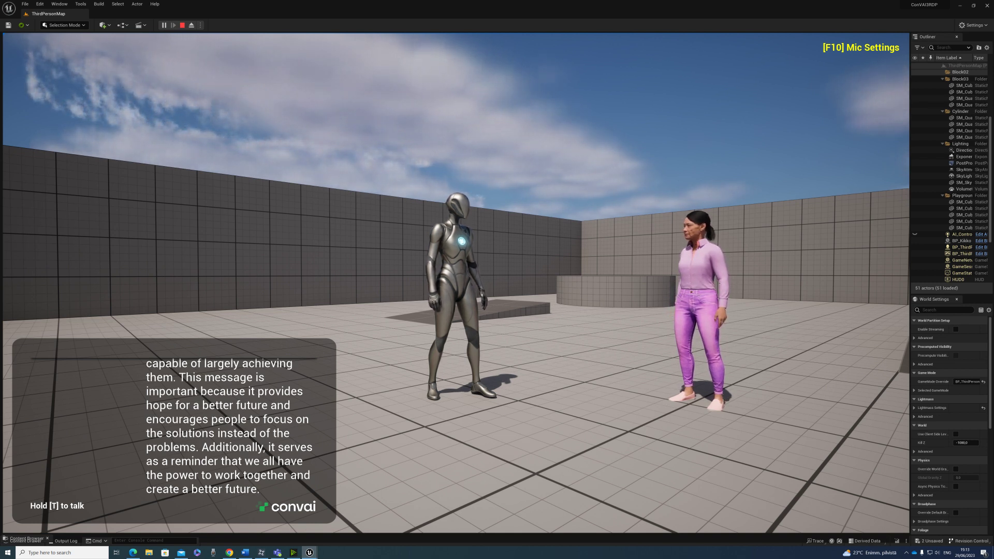
Thank the character by voice, then open the GeForce overlay's Record options to stop recording
key(t)
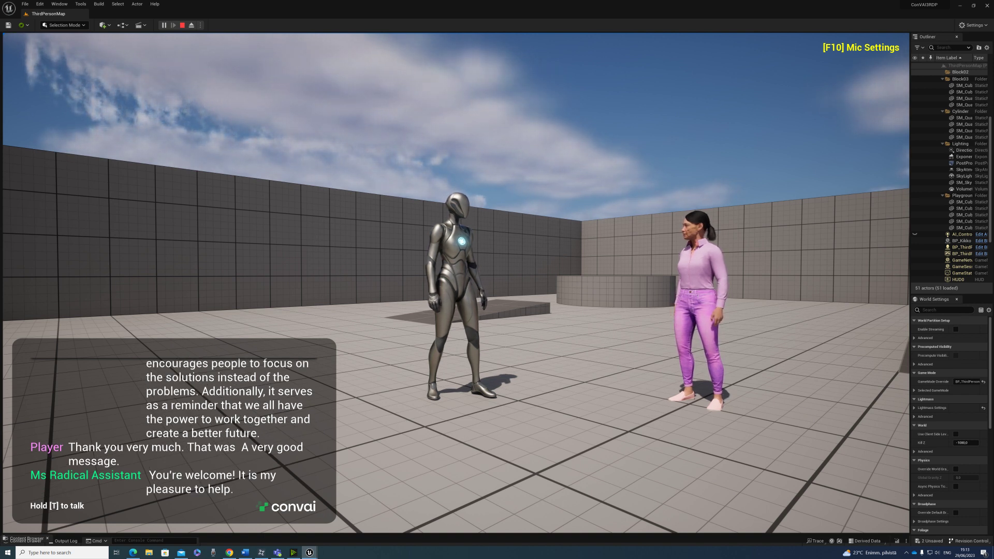
key(alt+z)
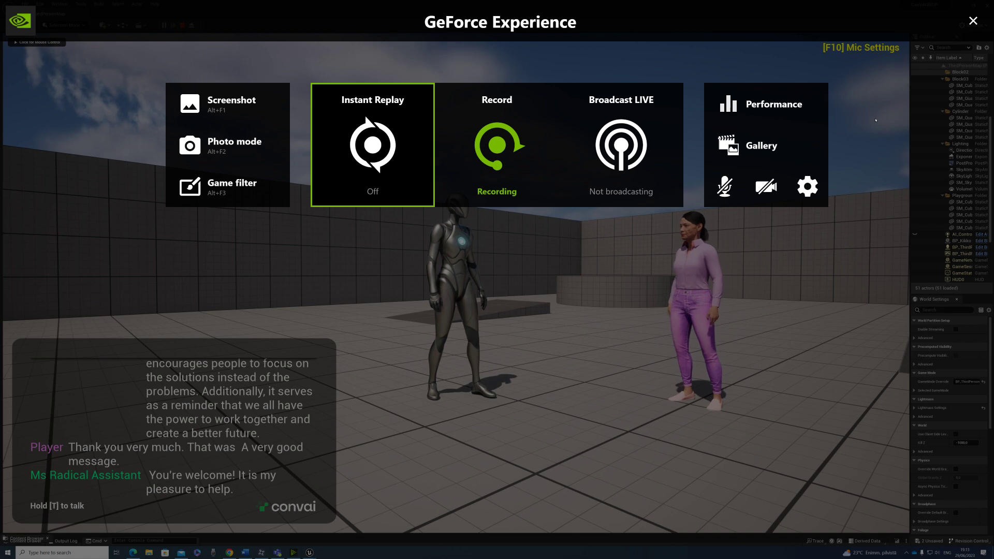
click(501, 178)
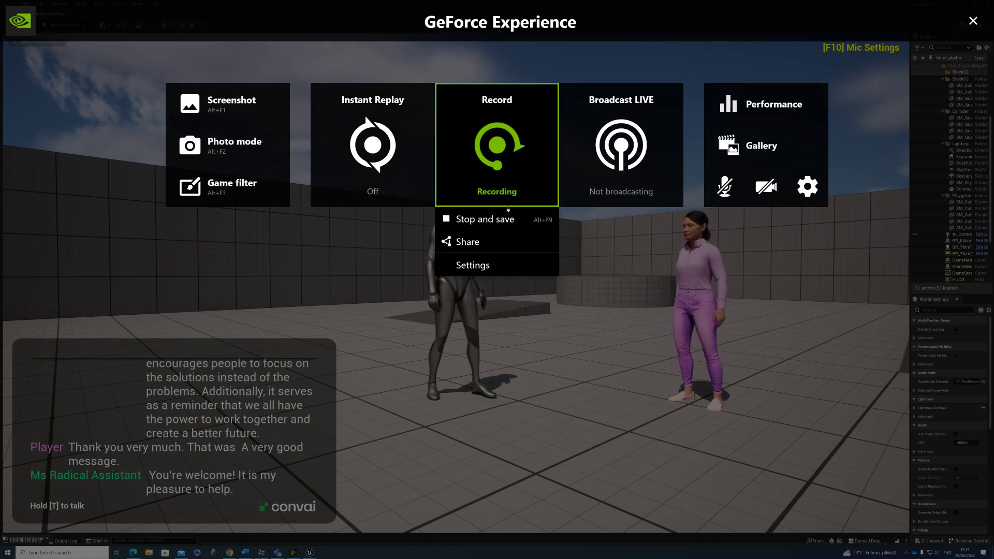